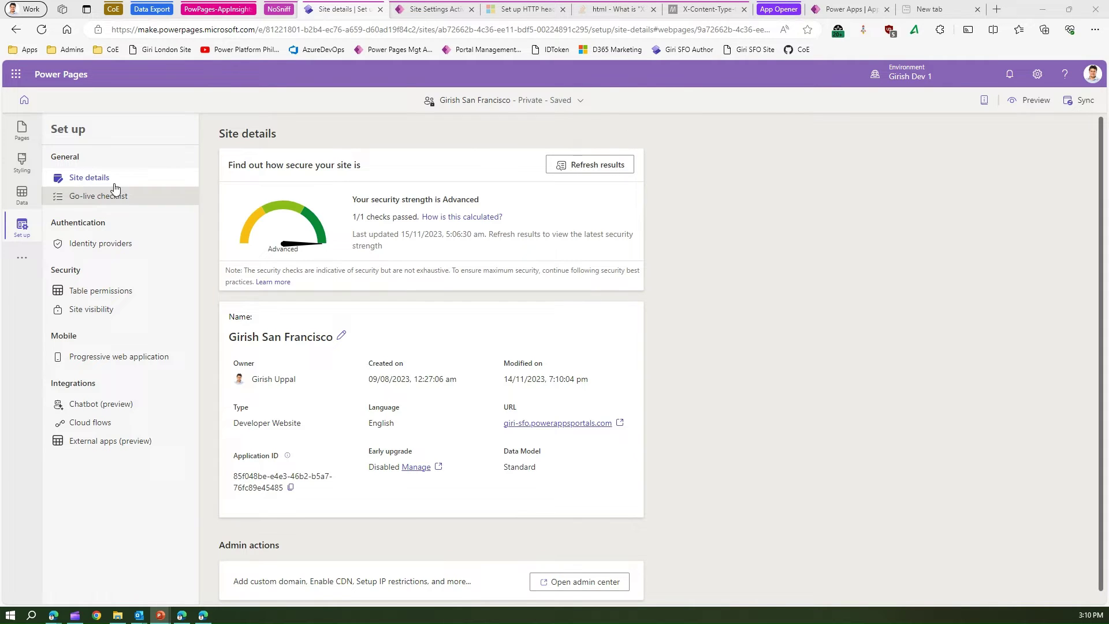
- Rerun the Power Pages site security checks to refresh the results to 6/8 passed
left_click(97, 179)
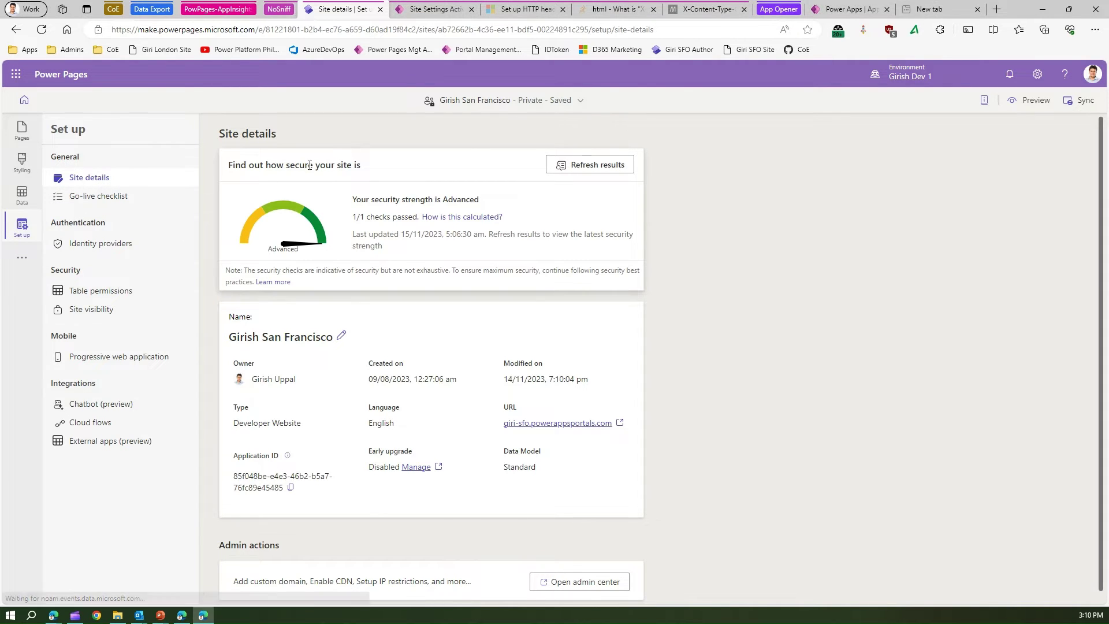
left_click_drag(247, 166, 361, 166)
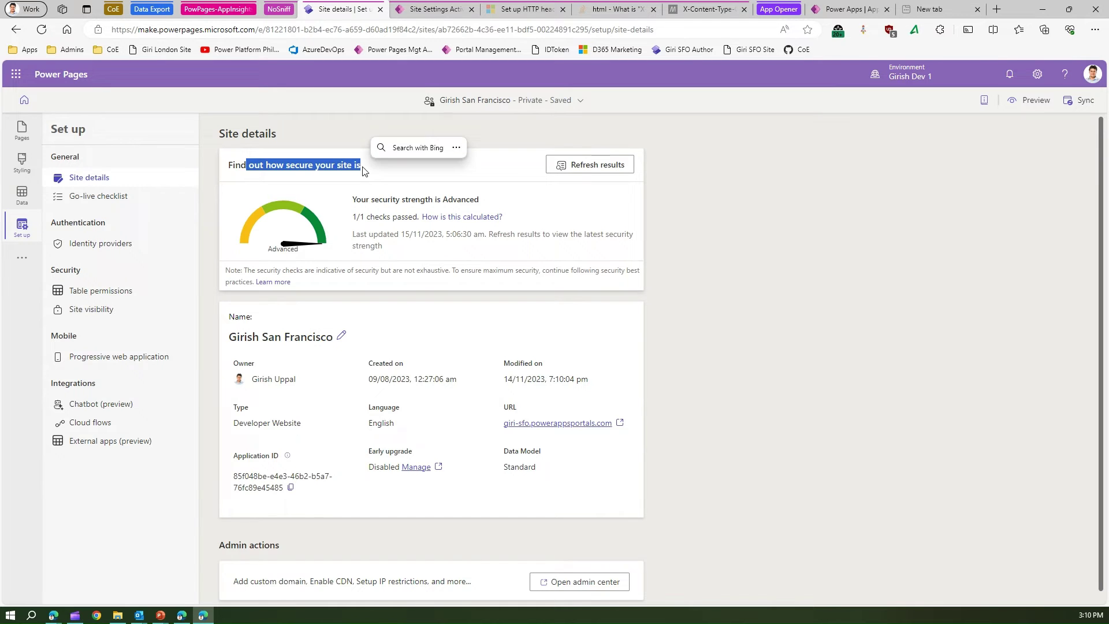
left_click(592, 167)
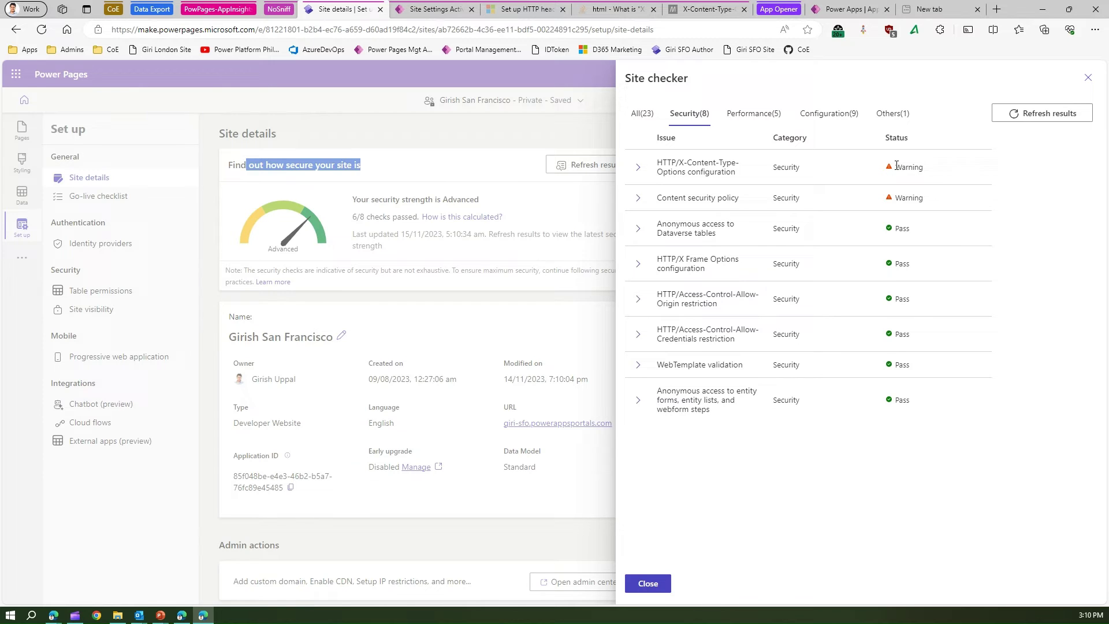
- Review the HTTP/X-Content-Type-Options nosniff warning details, then close the Site checker
left_click_drag(892, 167, 930, 168)
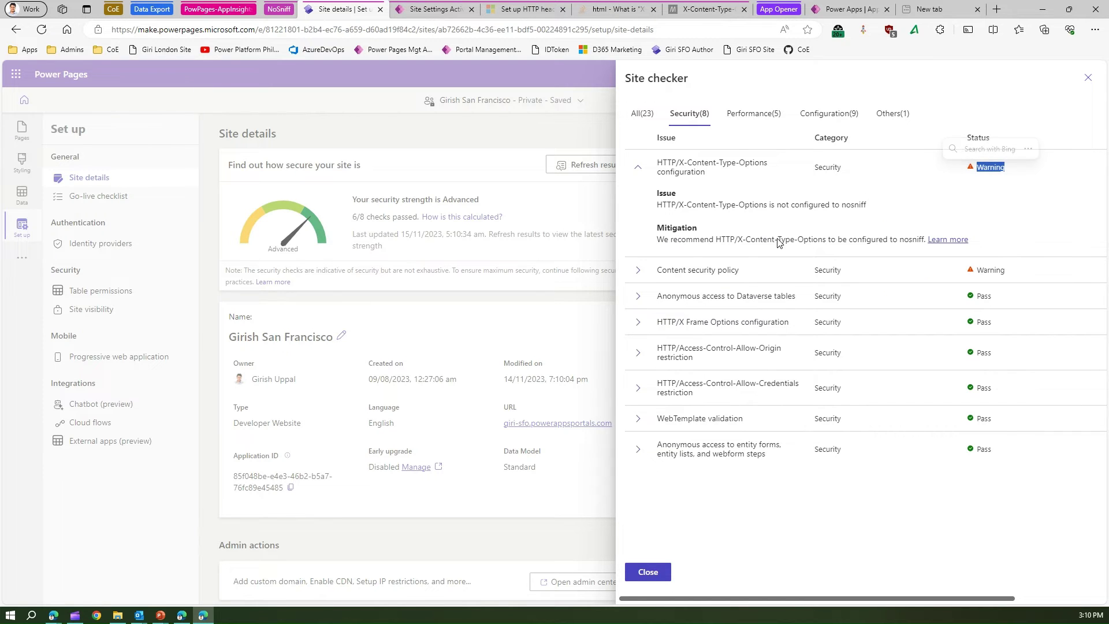
left_click(645, 275)
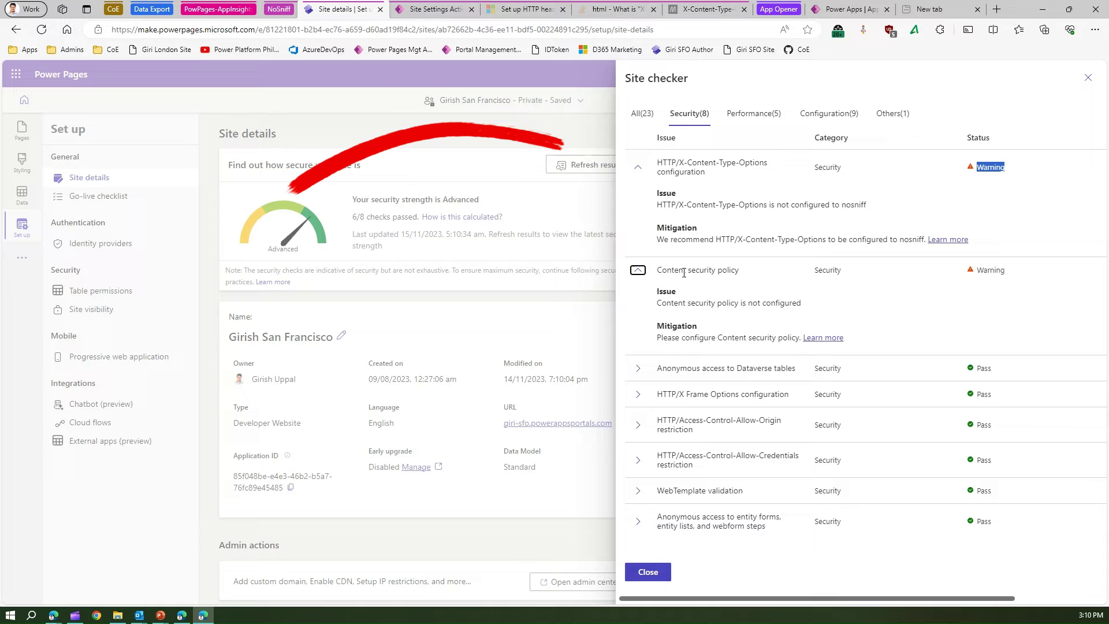
left_click_drag(674, 270, 740, 277)
left_click(638, 270)
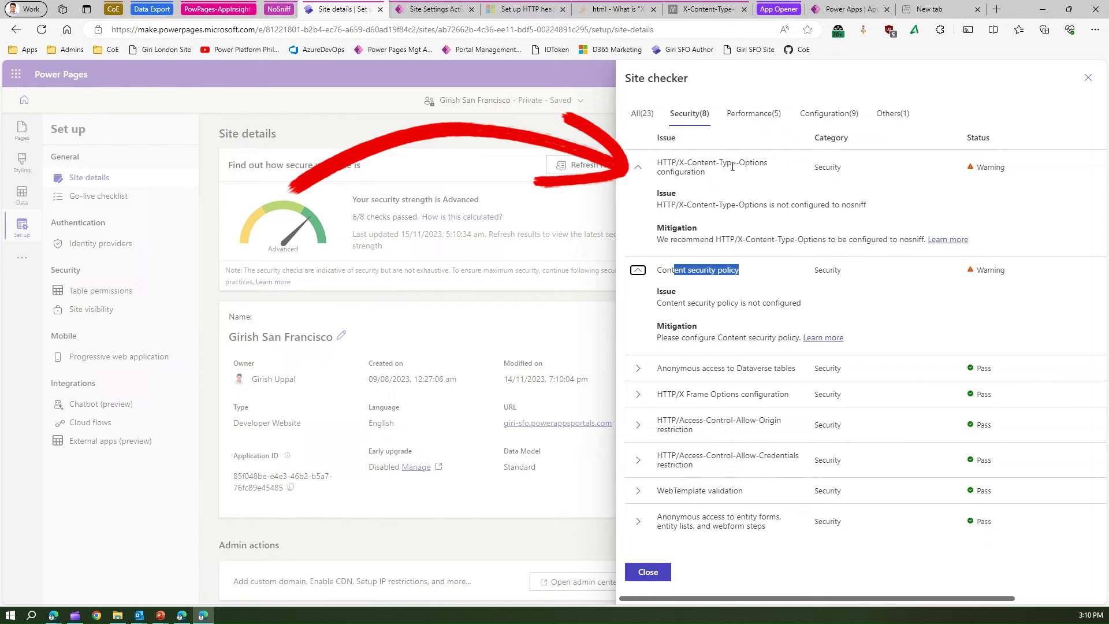
left_click_drag(846, 205, 879, 207)
left_click(842, 205)
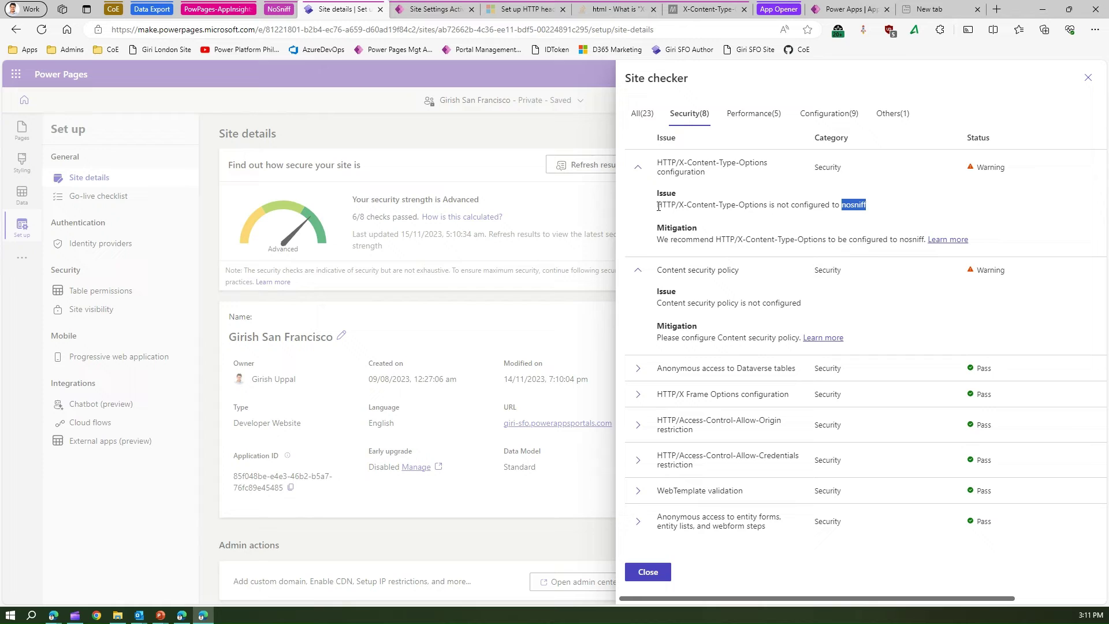
left_click_drag(657, 205, 767, 205)
key("ctrl+c")
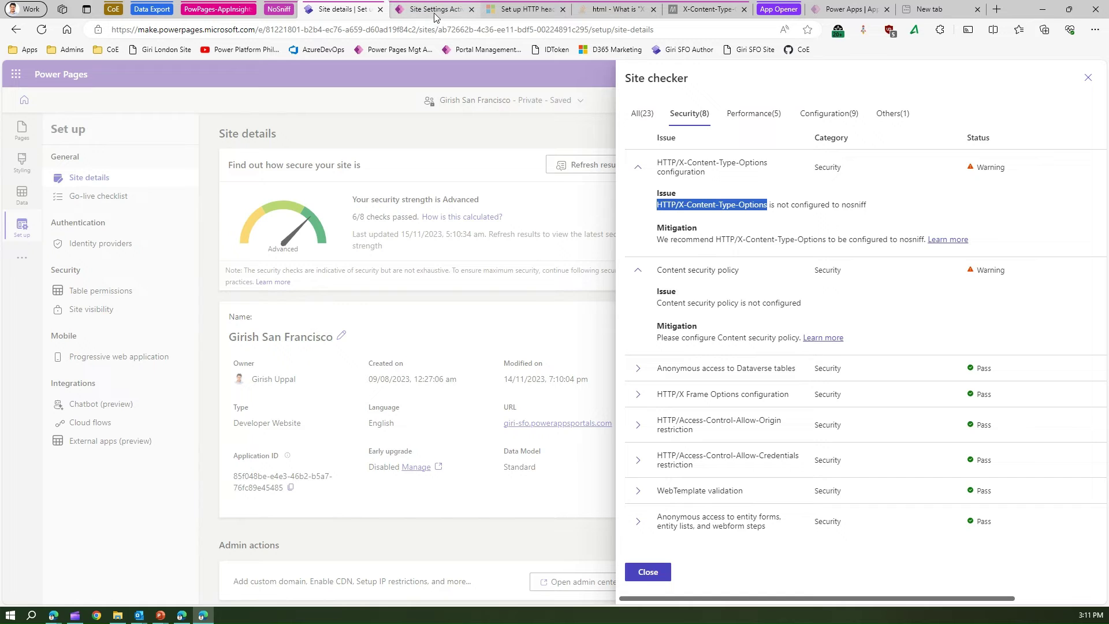
left_click(19, 263)
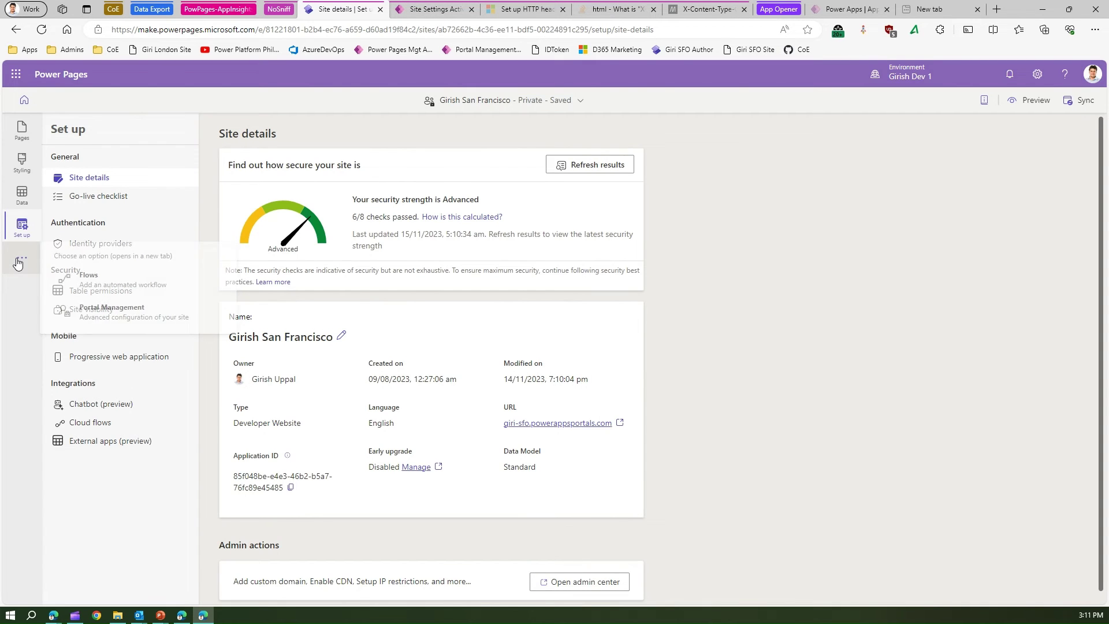
- Open the Portal Management Site Settings list and filter the Website column to this site
left_click(116, 308)
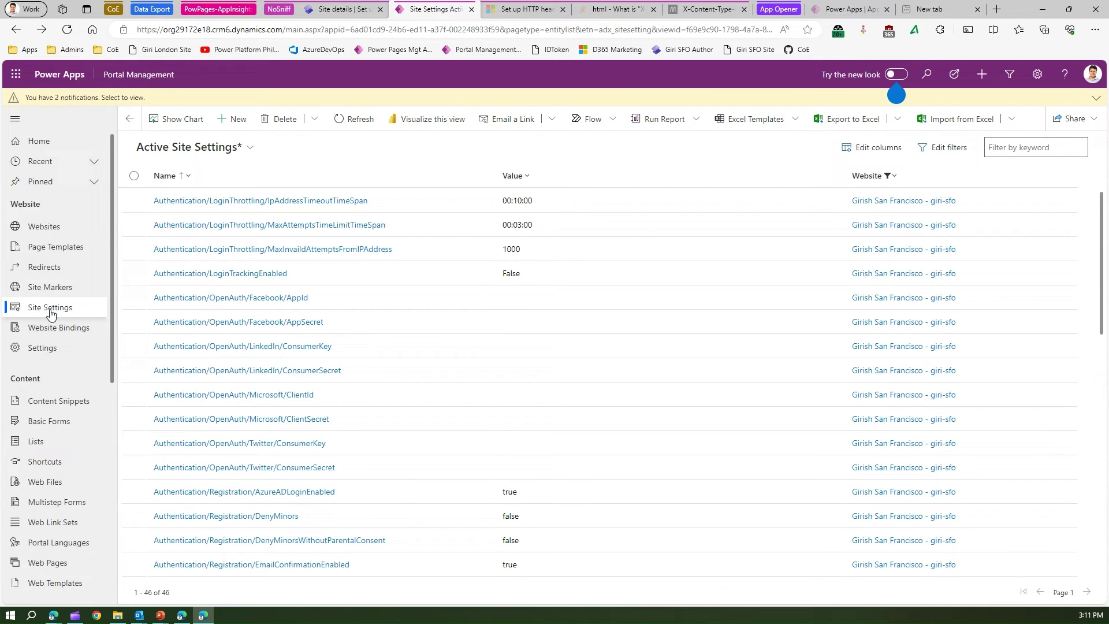
left_click(51, 312)
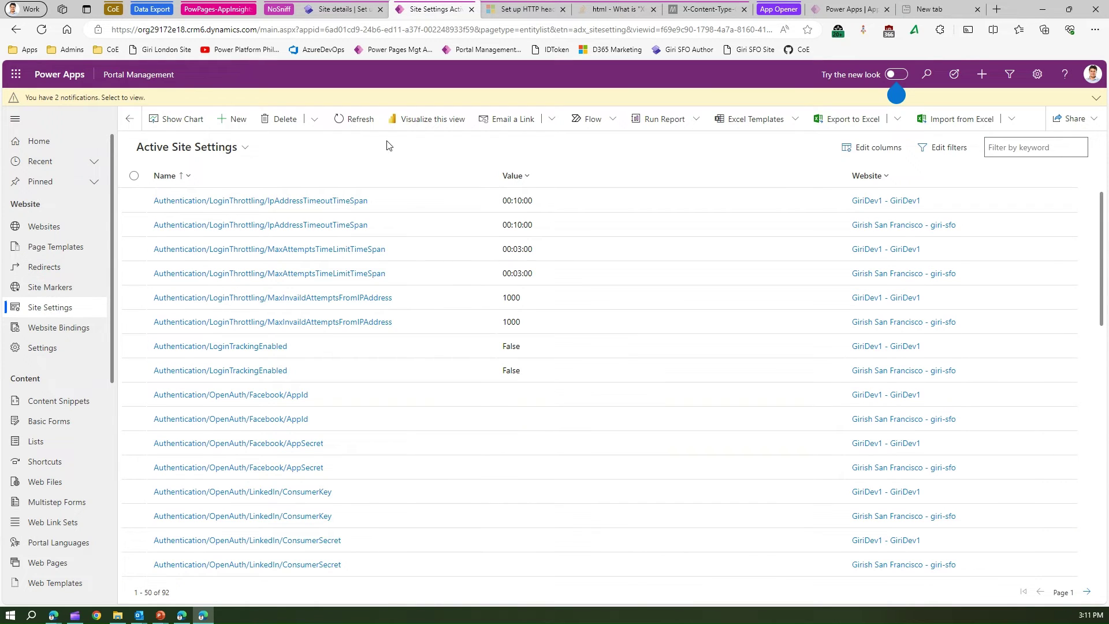
left_click(869, 176)
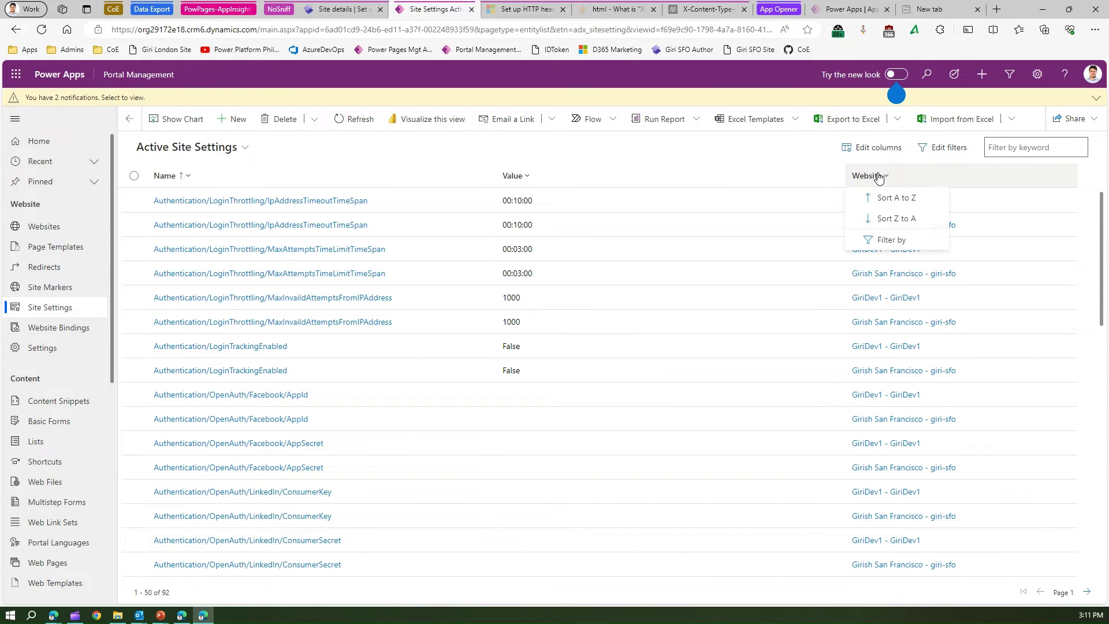
left_click(908, 240)
left_click(899, 296)
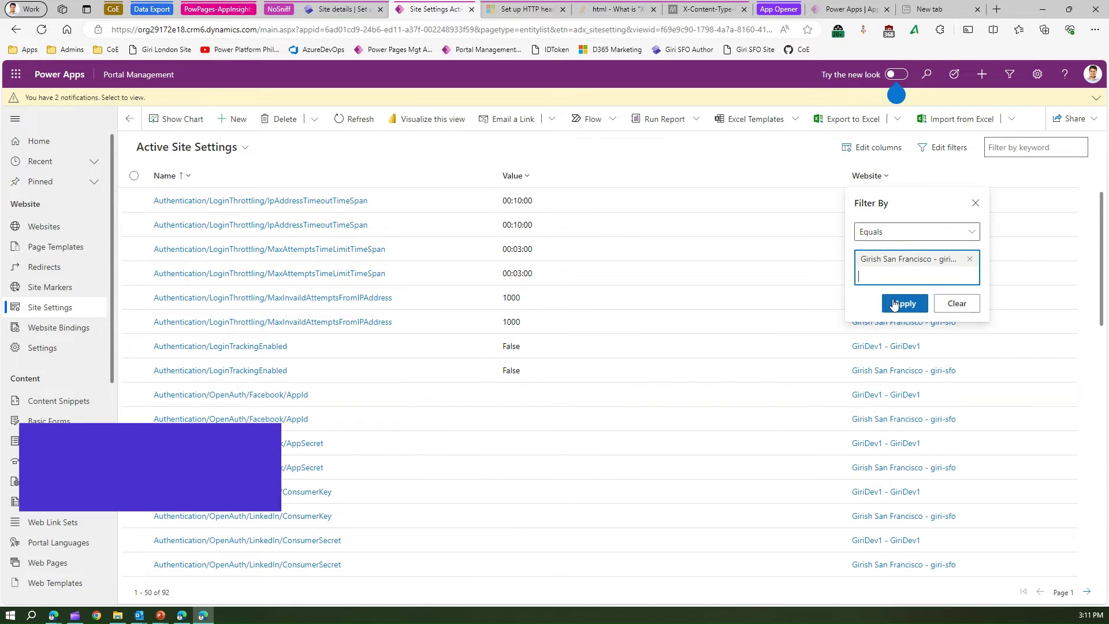
left_click(904, 303)
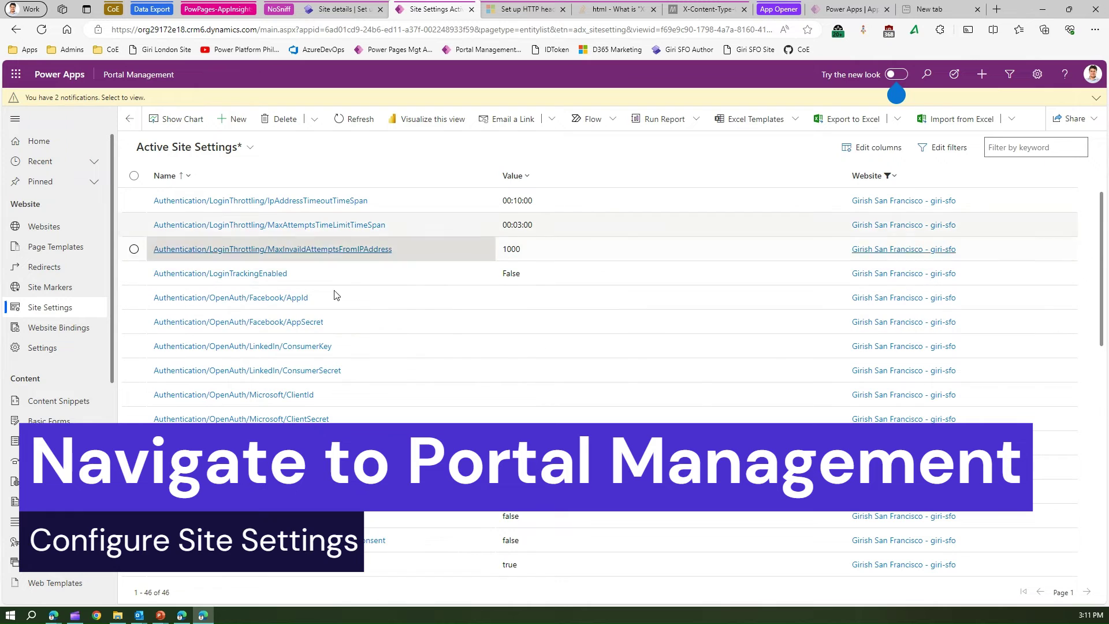
scroll(339, 338, "down", 8)
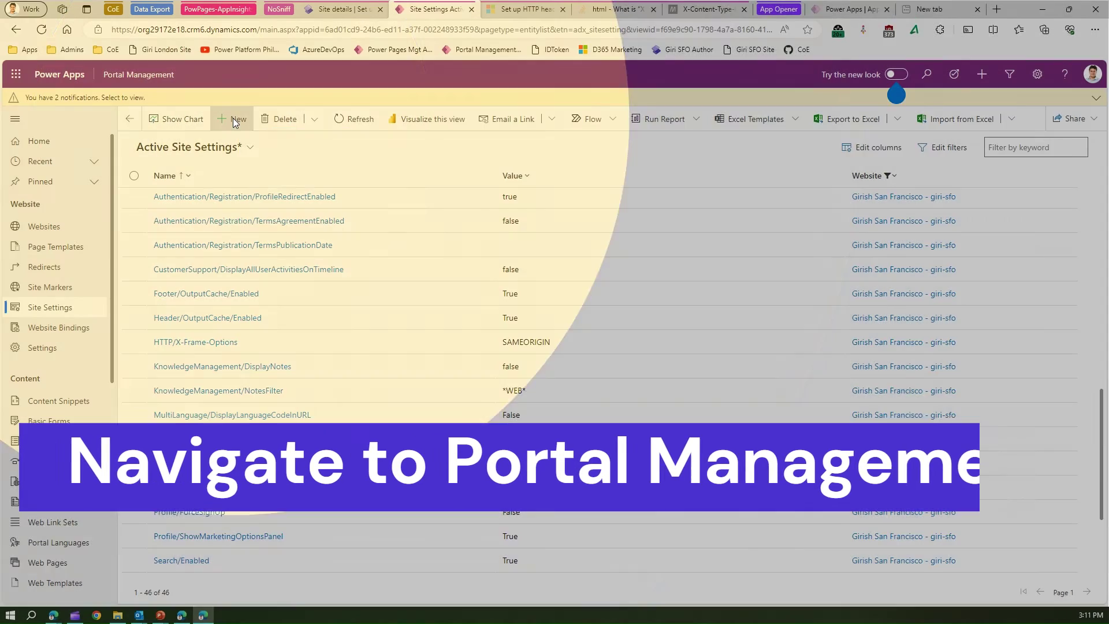
- Create and save site setting HTTP/X-Content-Type-Options with value nosniff, linked to the site's website
left_click(234, 119)
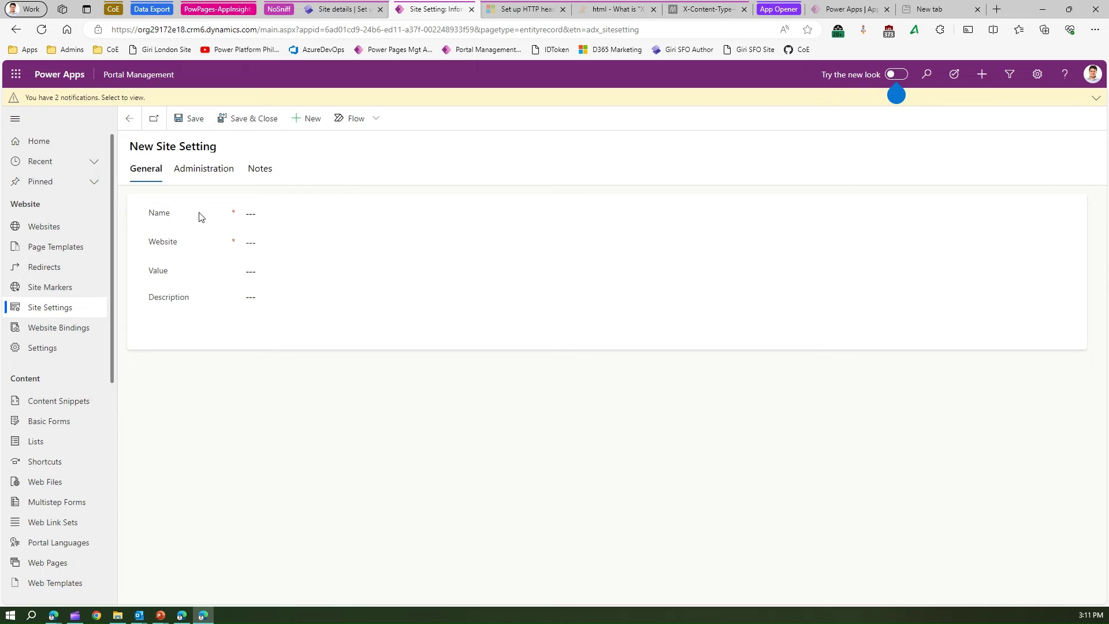
left_click(254, 216)
key("ctrl+v")
left_click(266, 248)
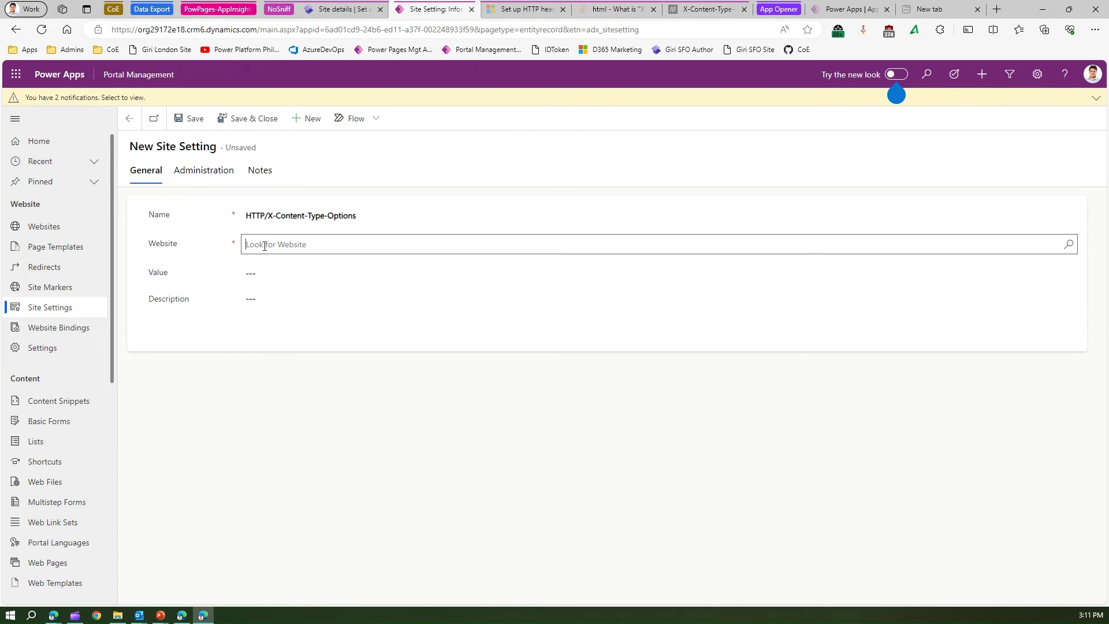
left_click(289, 324)
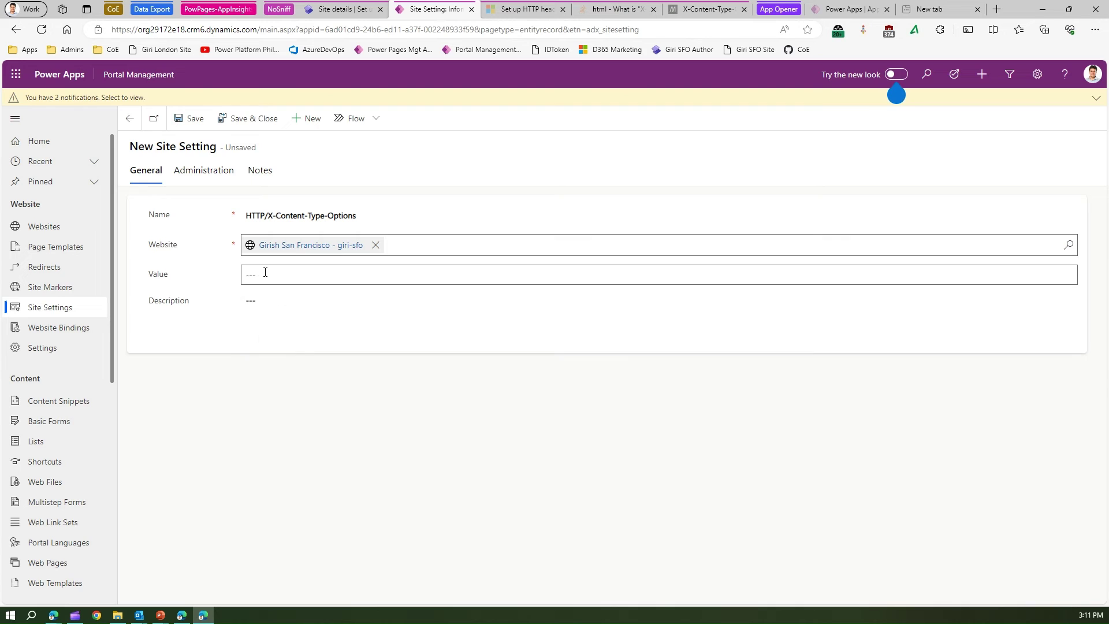
left_click(258, 279)
type("n")
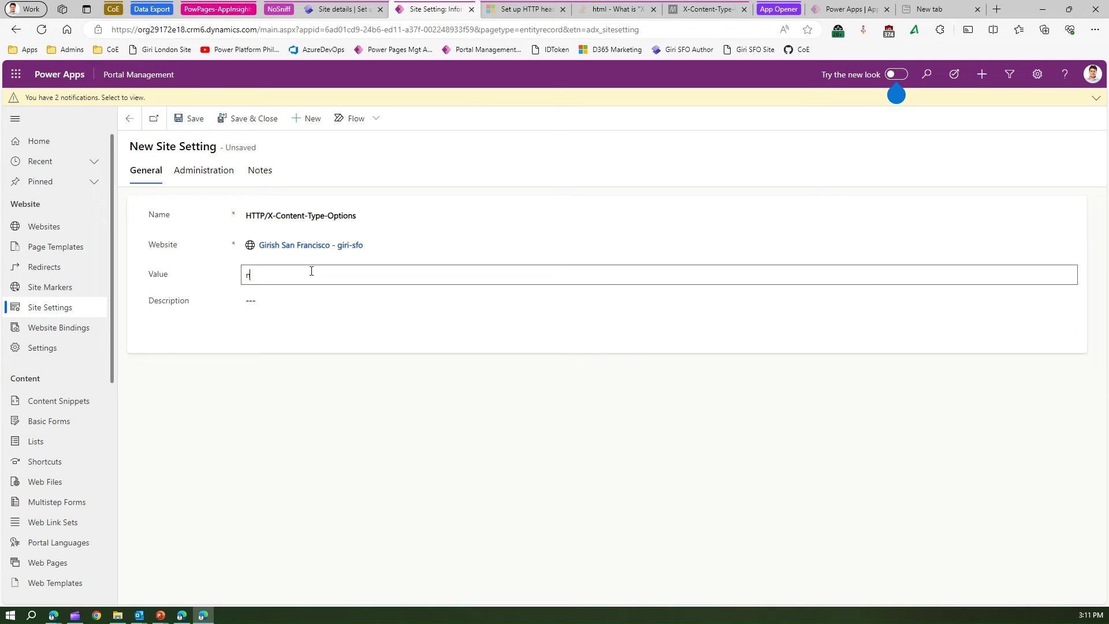
type("osniff")
left_click(267, 414)
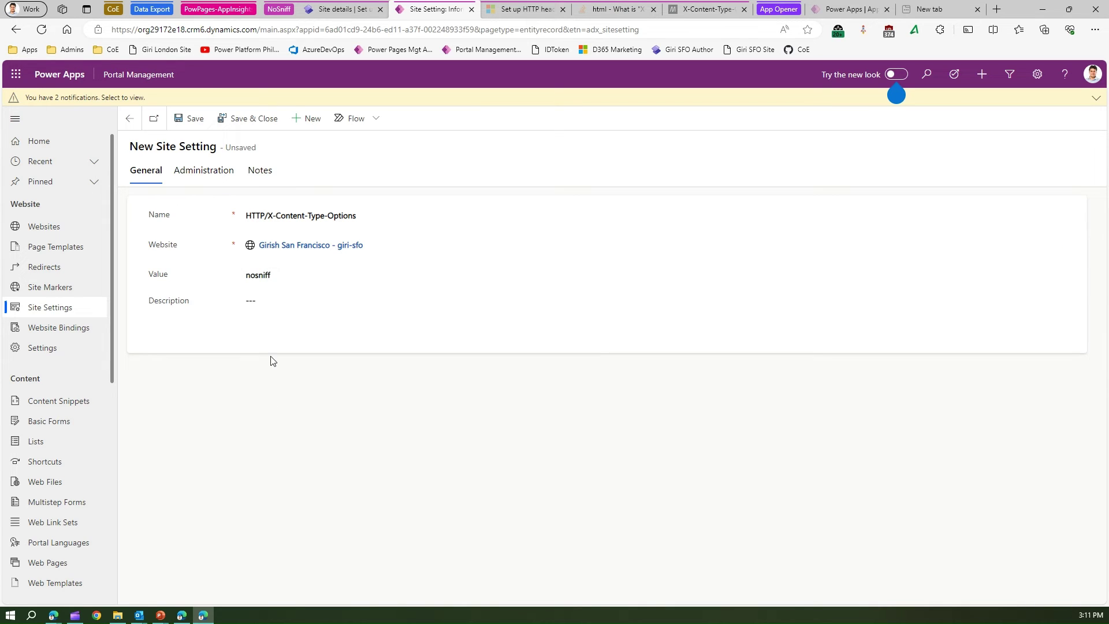
left_click(186, 117)
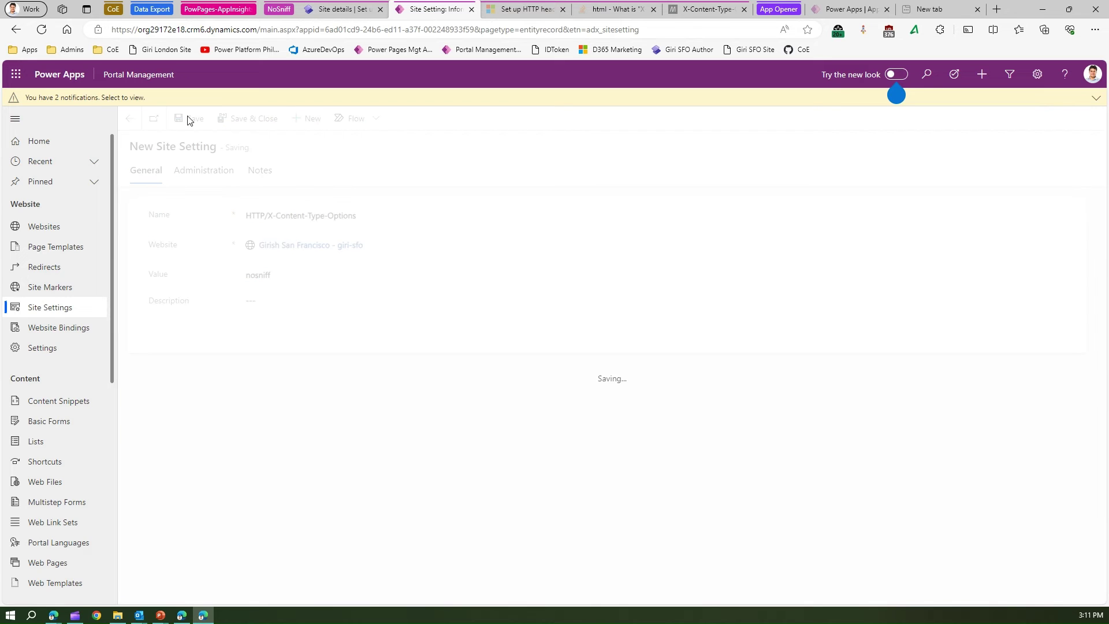
- Return to the Power Pages site details and rerun the security checks
left_click(333, 12)
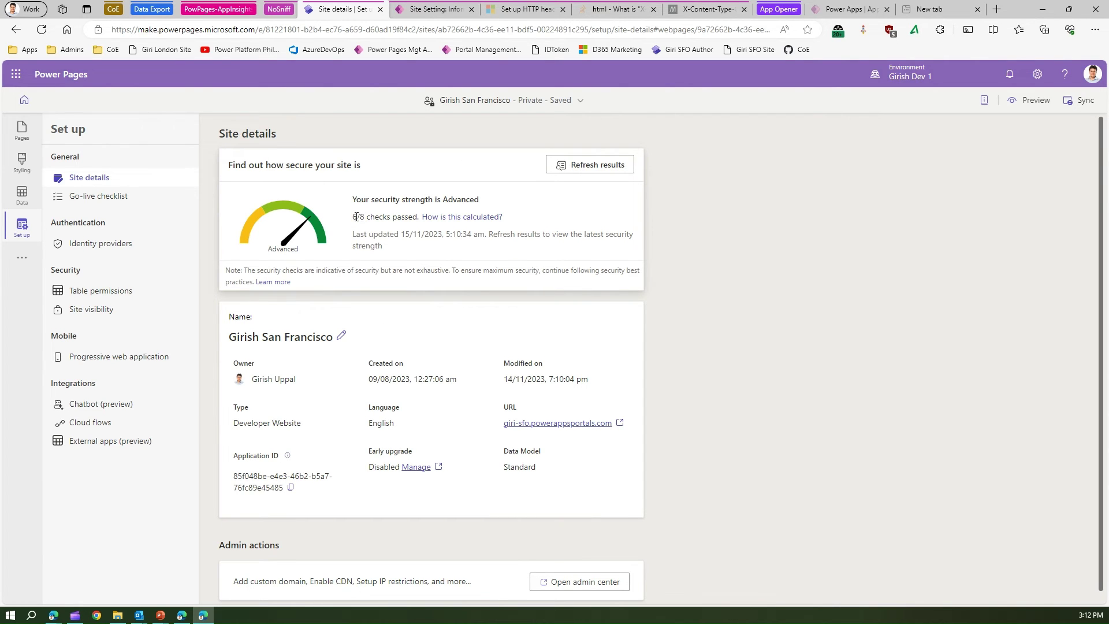
left_click(586, 166)
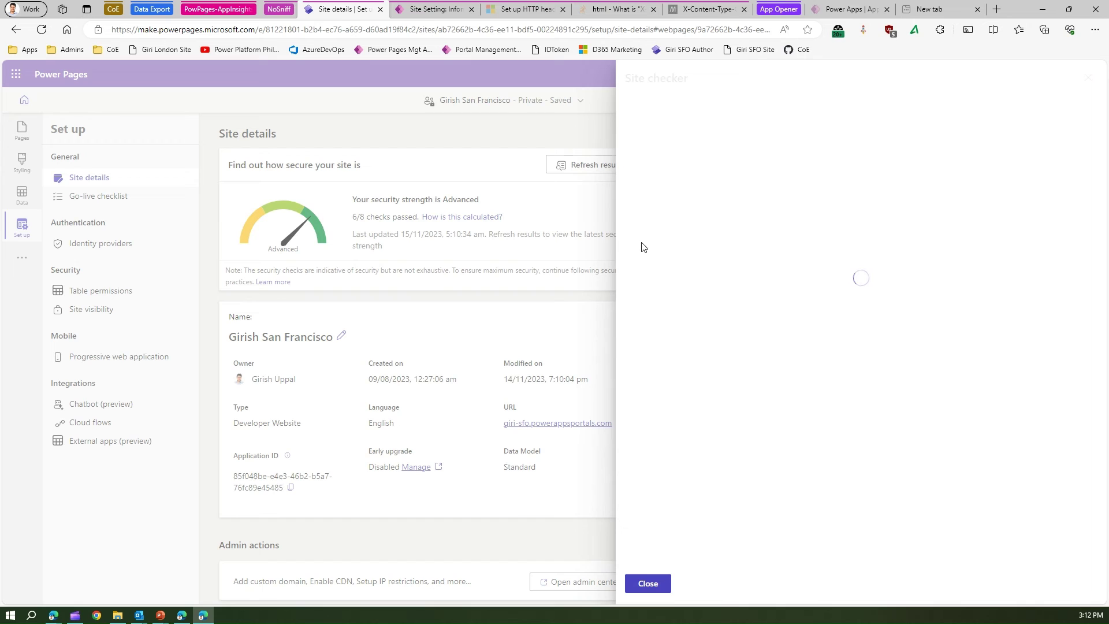